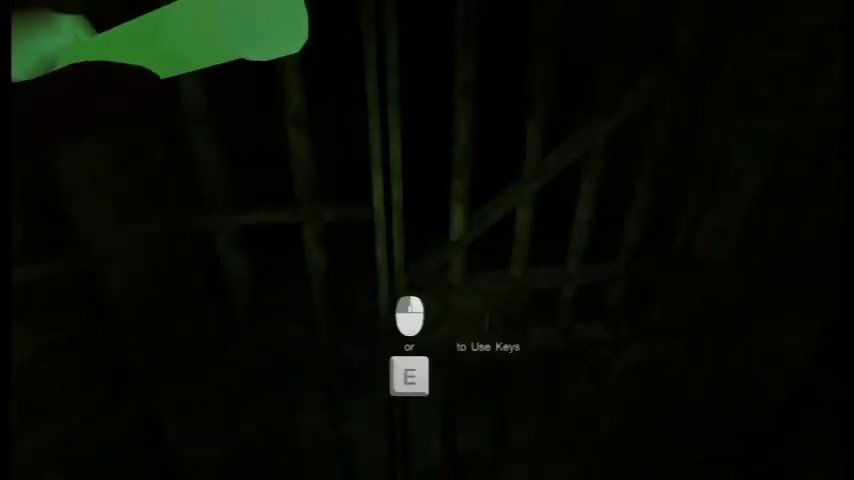
key(e)
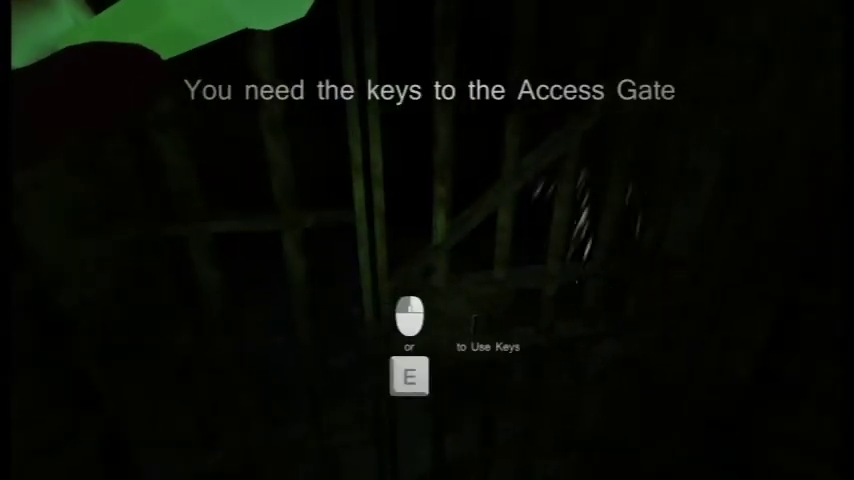